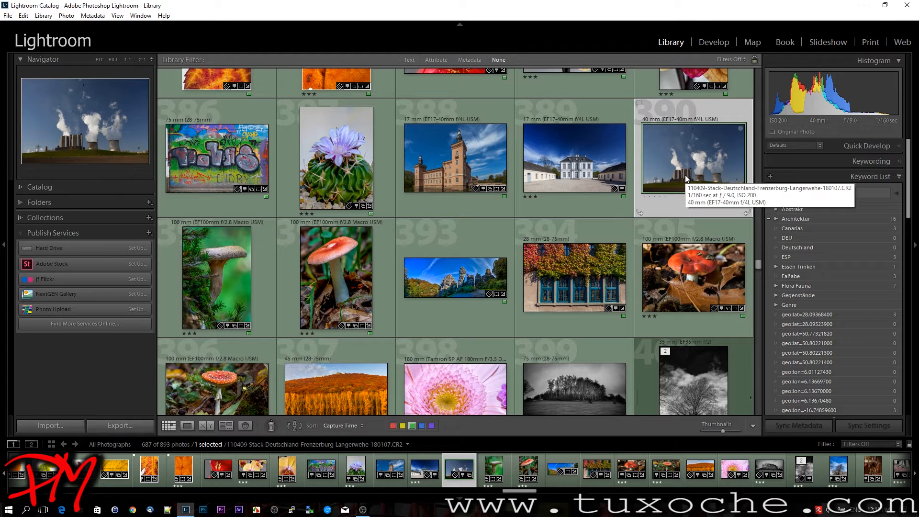
Open the selected power plant photo for developing and set Highlights to −71 and Whites to +68
key("d")
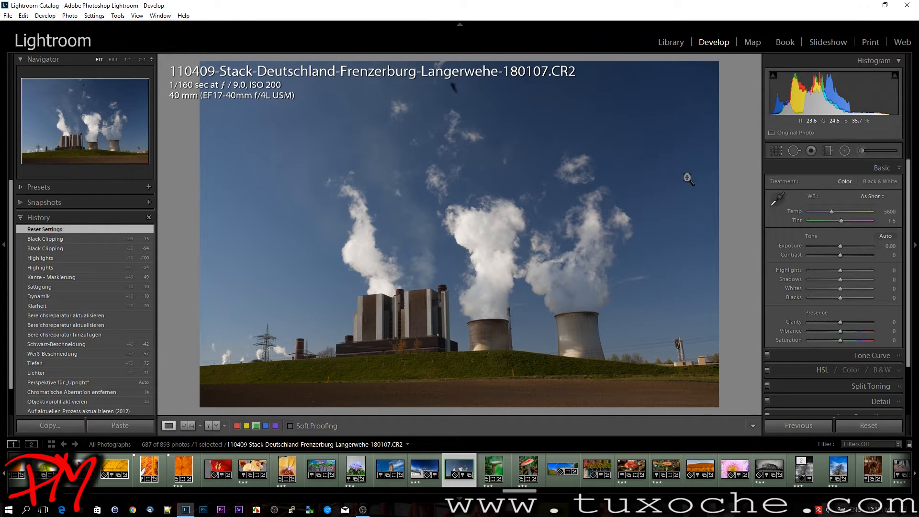
left_click_drag(842, 272, 861, 290)
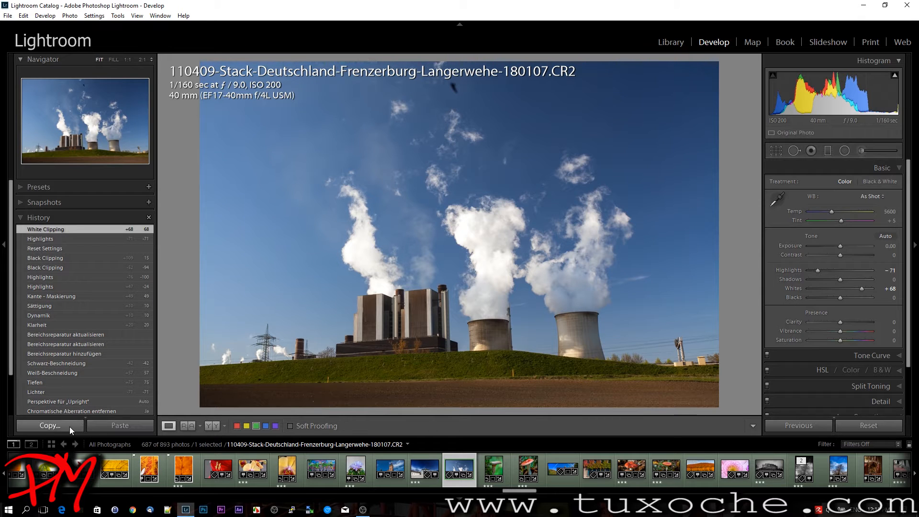
Dismiss the Copy Settings choices and copy the photo's develop settings directly without the selection dialog
left_click(50, 425)
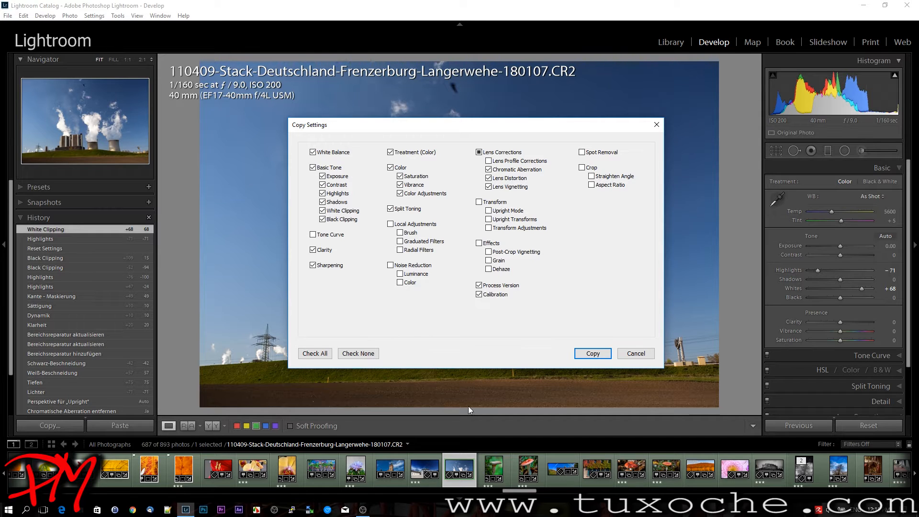
left_click(624, 356)
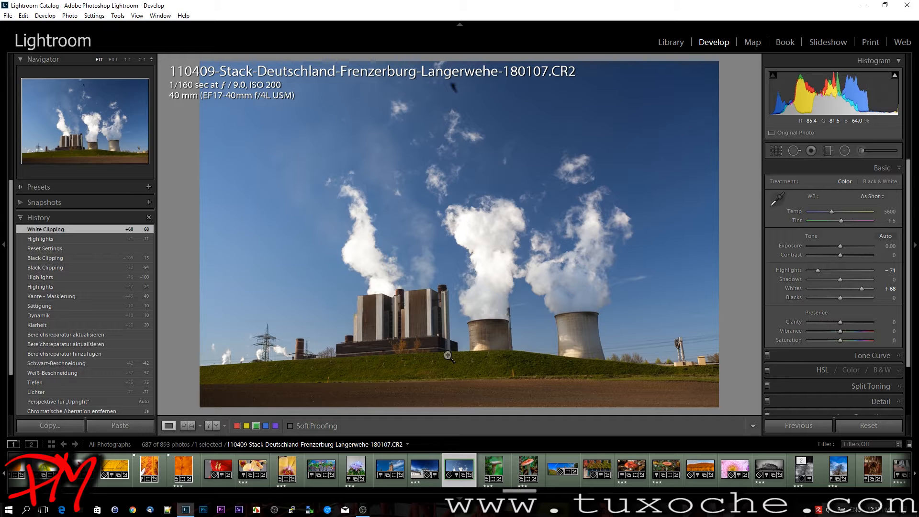
key("alt")
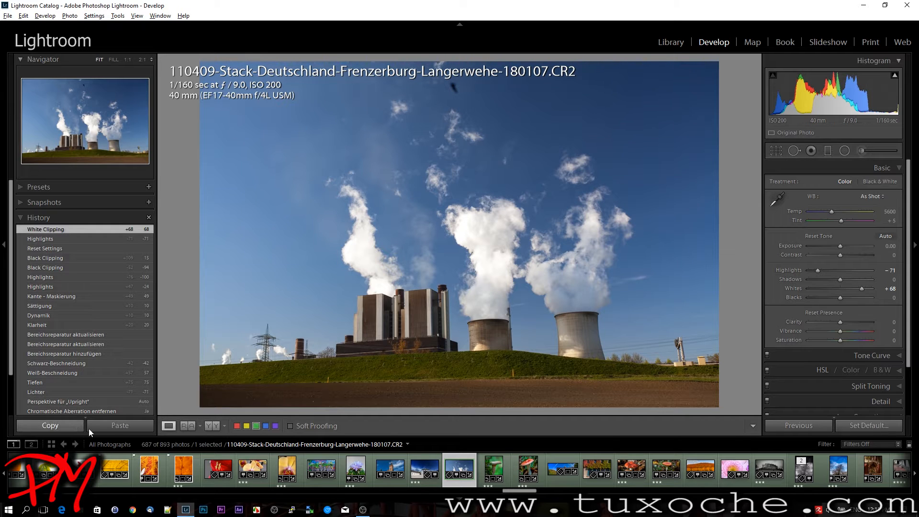
left_click(68, 426, "alt")
key("alt")
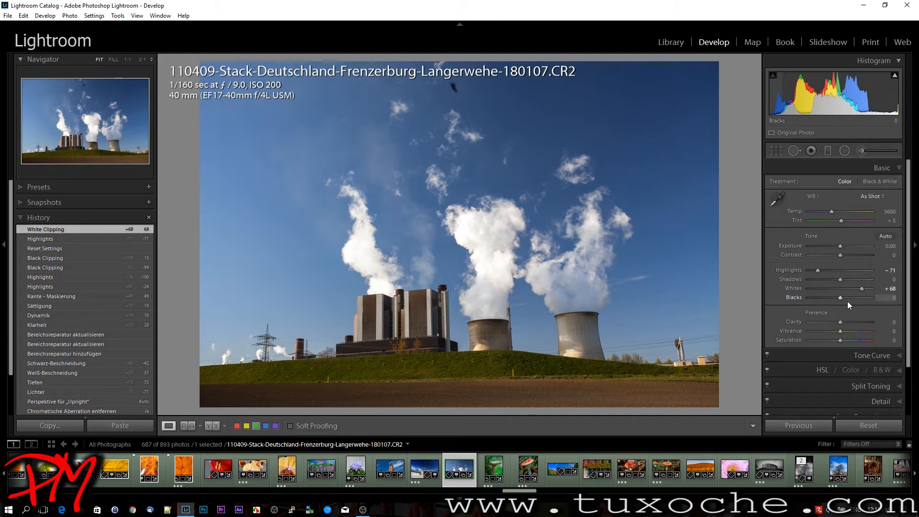
Examine the Set Default Develop Settings dialog for the camera model and cancel it
key("alt")
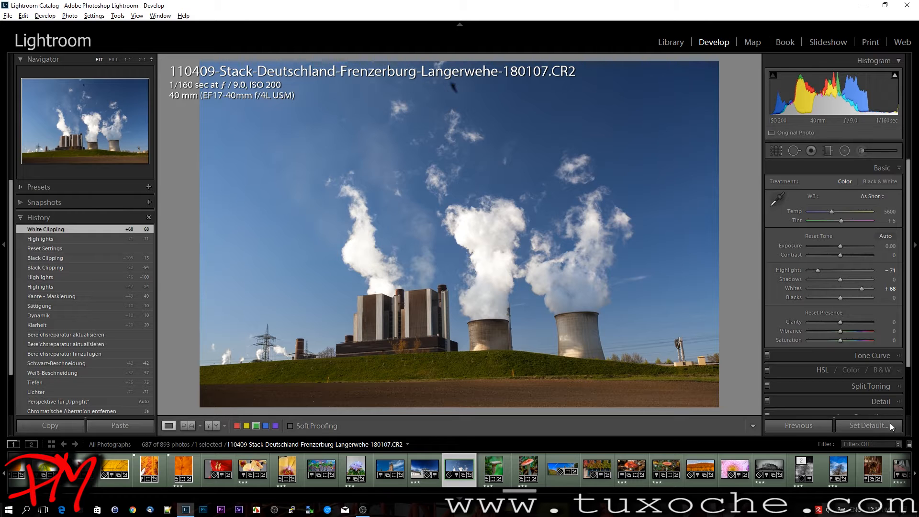
left_click(875, 427, "alt")
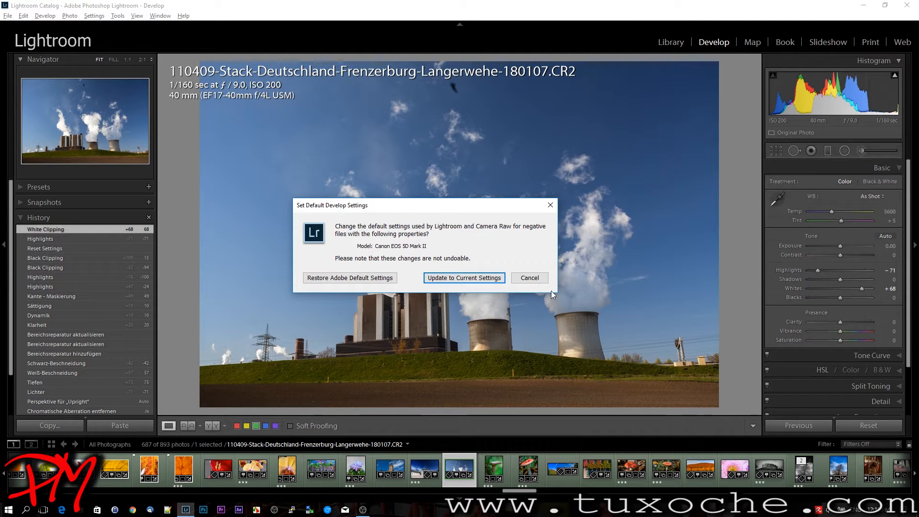
left_click(531, 278)
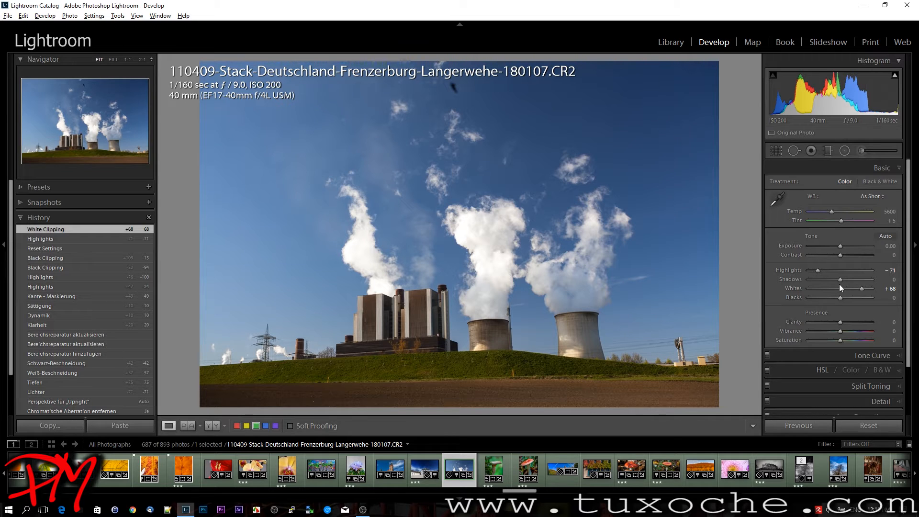
Using the clipping preview, set Highlights to +21, Whites to +52 and Blacks to −32
key("alt")
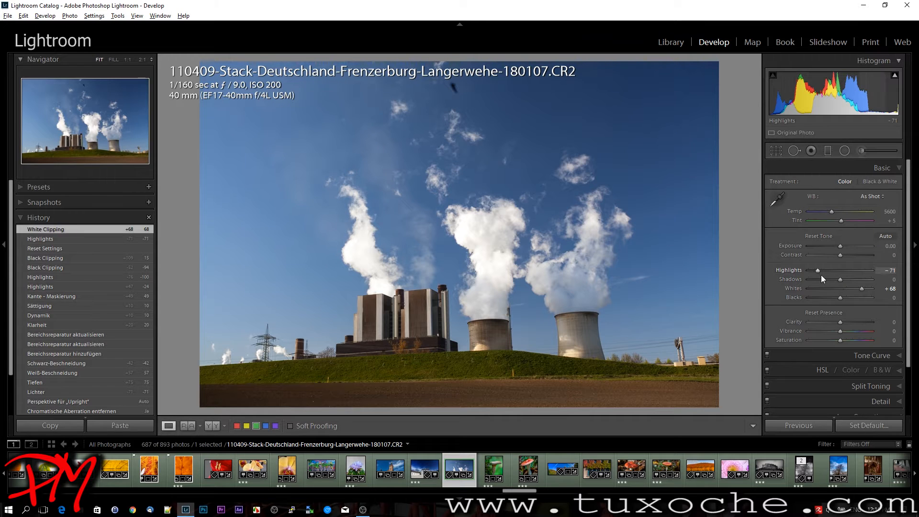
left_click_drag(817, 271, 818, 272)
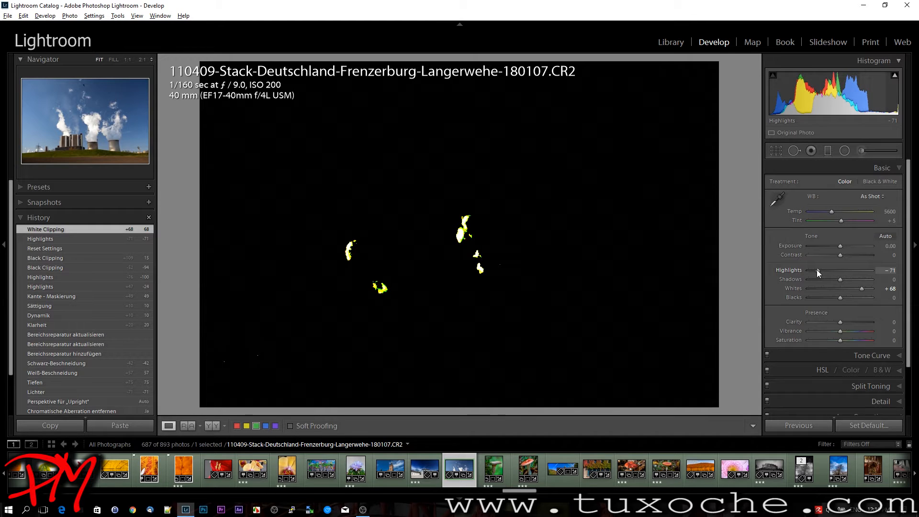
left_click_drag(818, 270, 846, 274)
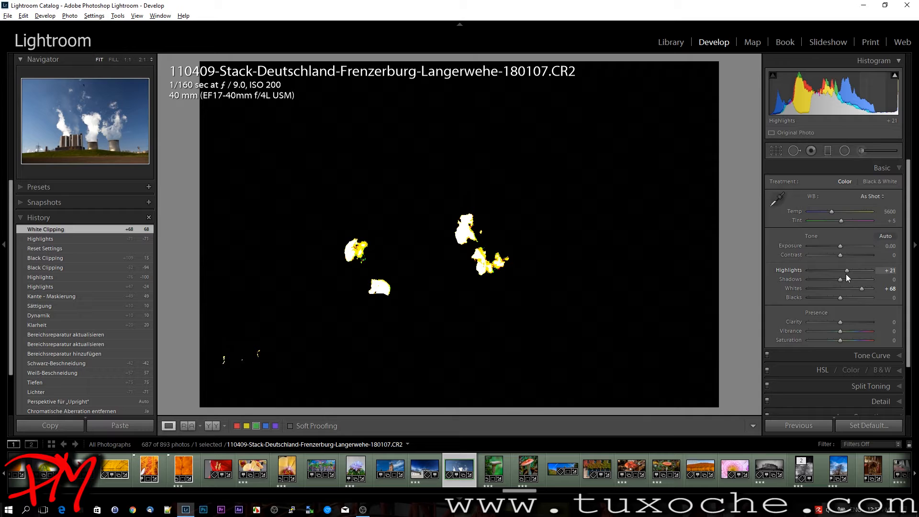
left_click_drag(846, 274, 846, 274)
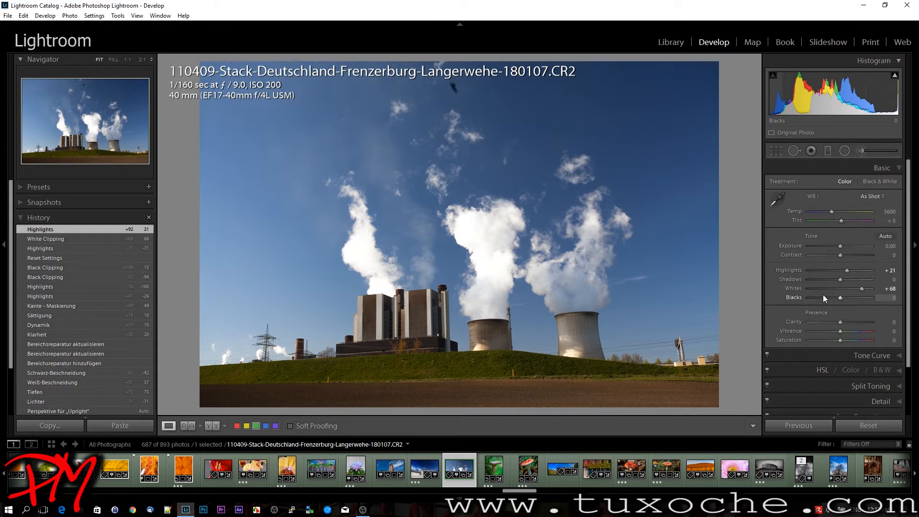
key("alt")
left_click_drag(864, 288, 830, 298)
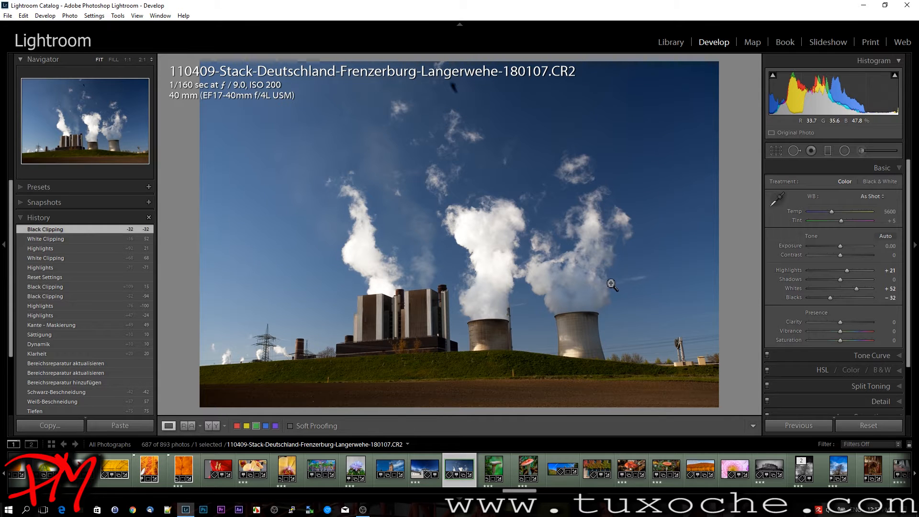
Set the sharpening Amount to 76 while checking the cooling towers at 1:1
scroll(796, 315, "down", 1)
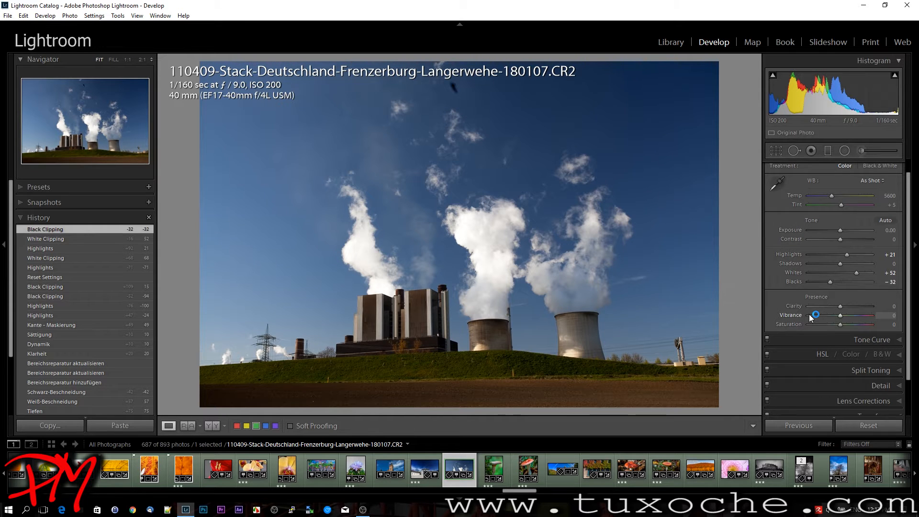
left_click(876, 384)
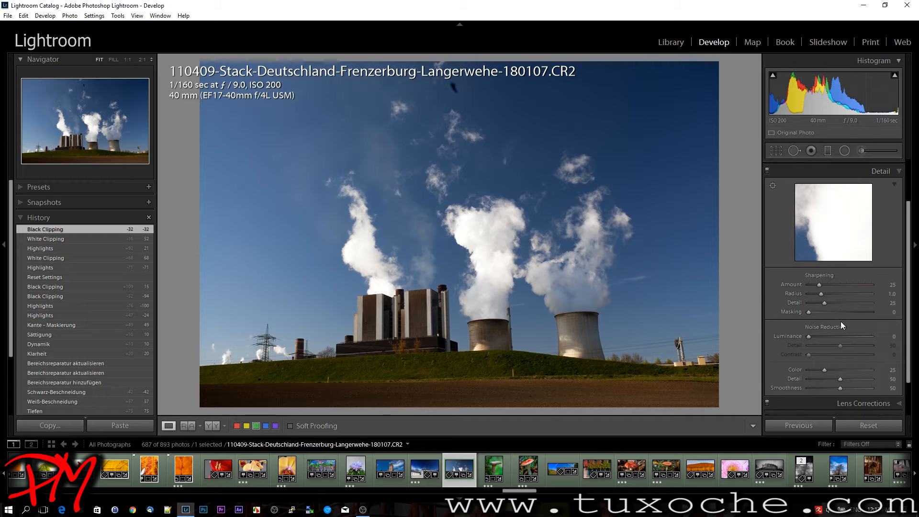
left_click(457, 256)
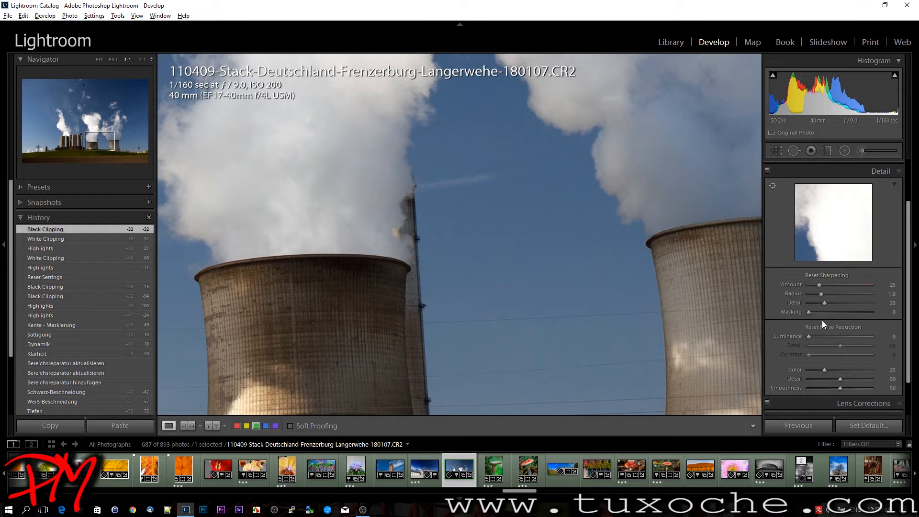
left_click(820, 286, "alt")
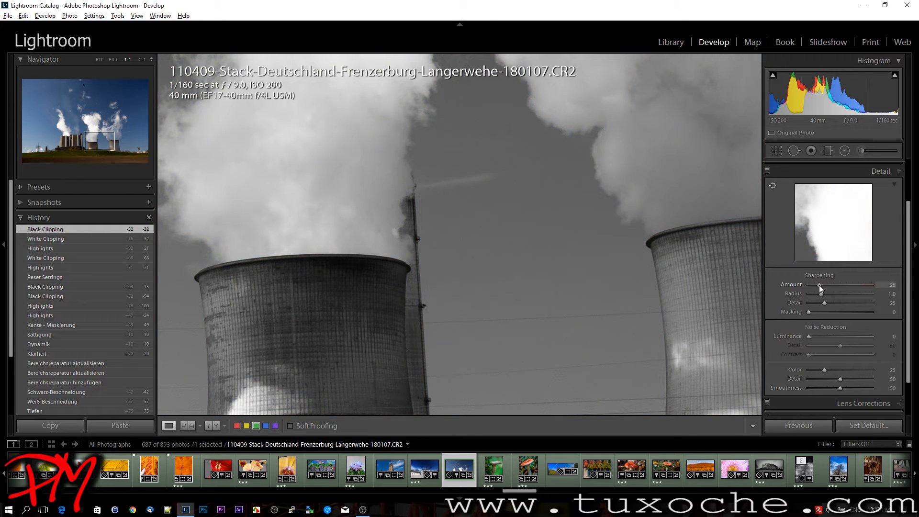
left_click_drag(820, 285, 828, 286)
left_click_drag(841, 288, 840, 288)
With the grayscale sharpening preview, set the sharpening Radius to 1.6 and Detail to 19
key("alt")
key("alt")
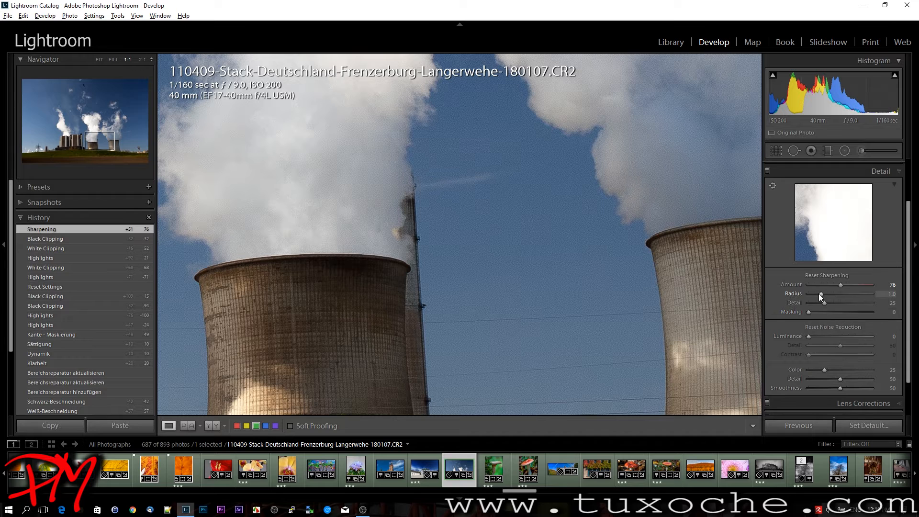
left_click_drag(819, 294, 821, 294)
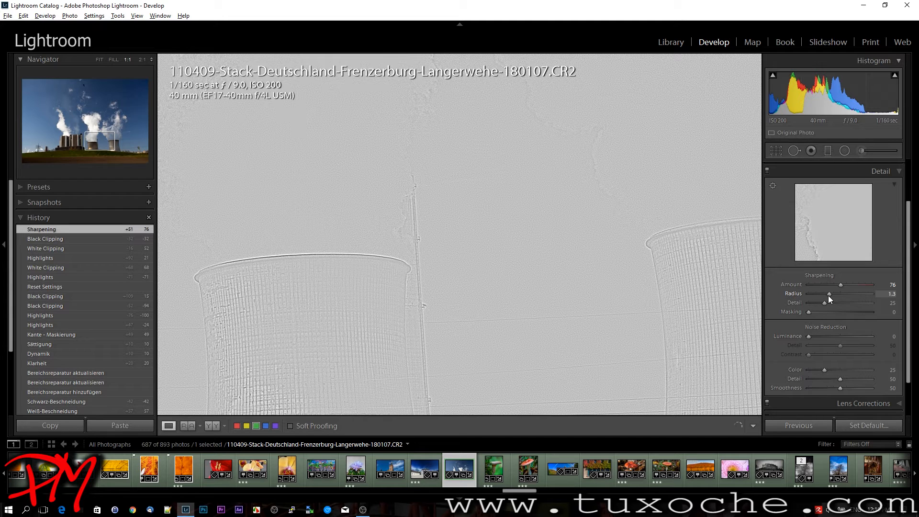
left_click_drag(828, 296, 836, 301)
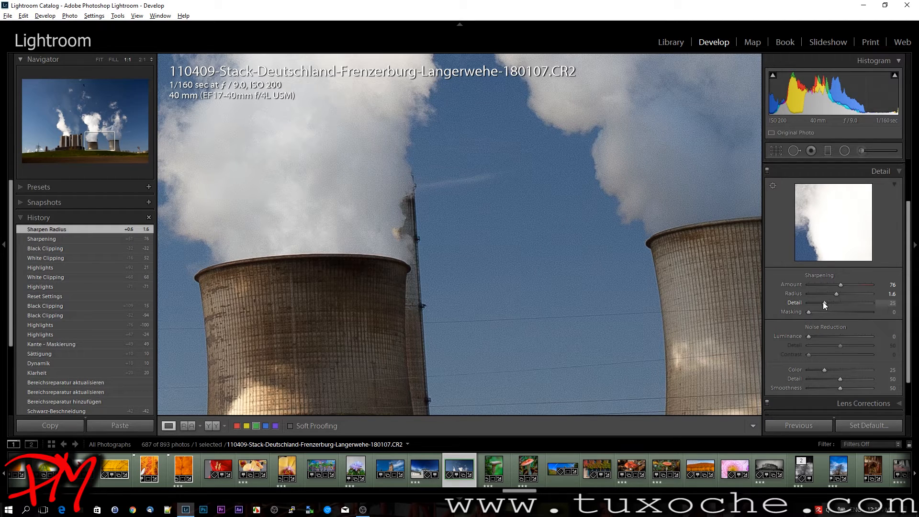
left_click_drag(824, 303, 821, 303)
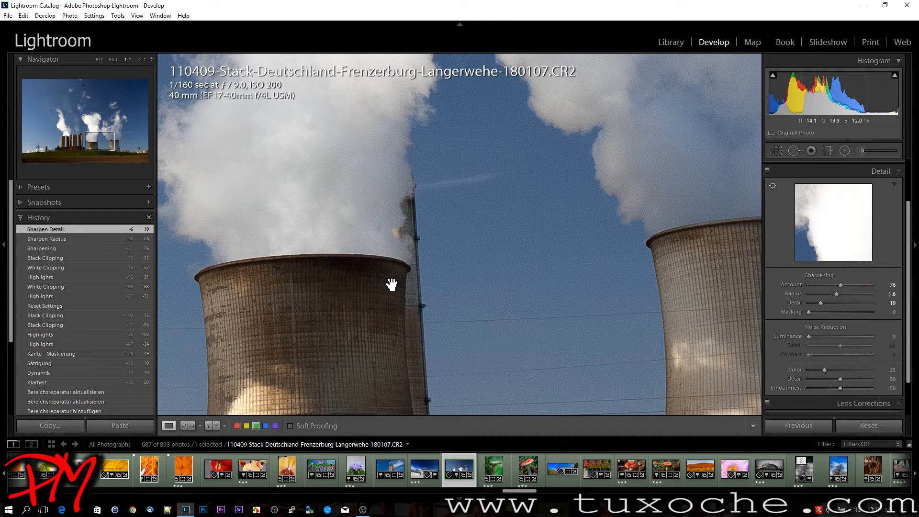
Set the sharpening Masking to 70
left_click(519, 293)
left_click(519, 293)
left_click_drag(809, 312, 852, 312, "alt")
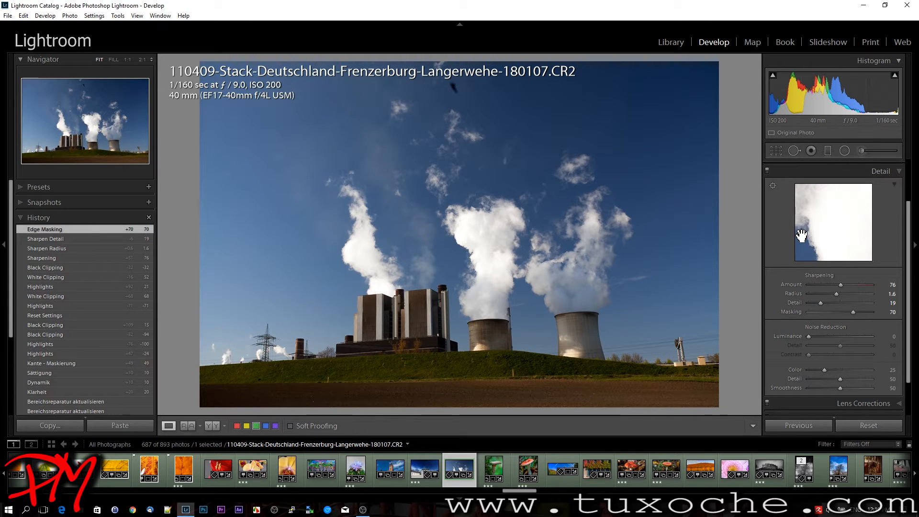
Try resizing the photo's crop frame from its lower-right corner
key("r")
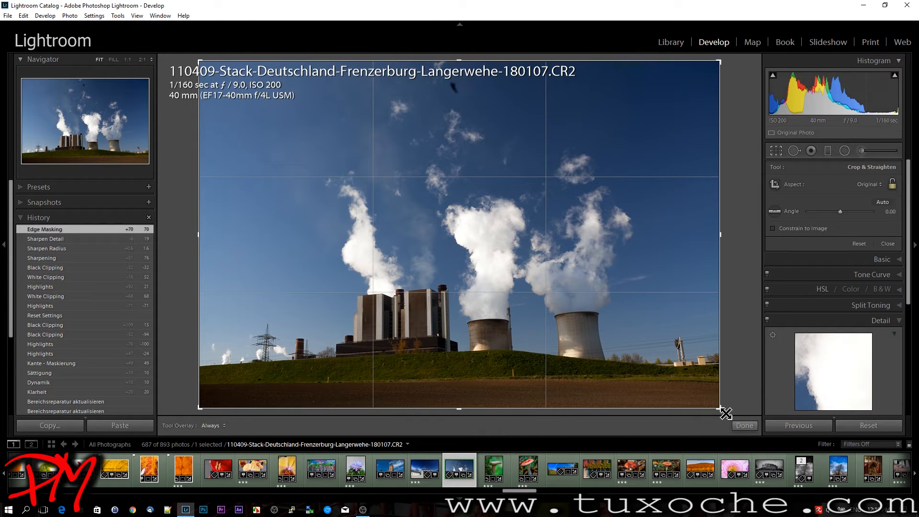
left_click_drag(726, 413, 745, 386)
key("alt")
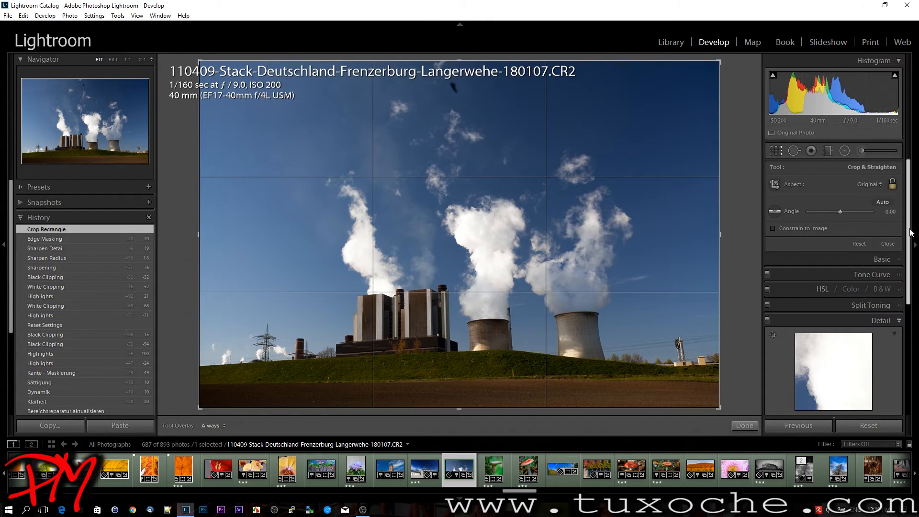
Examine the reset options for the Tone and Presence groups of the Basic adjustments
left_click(883, 259)
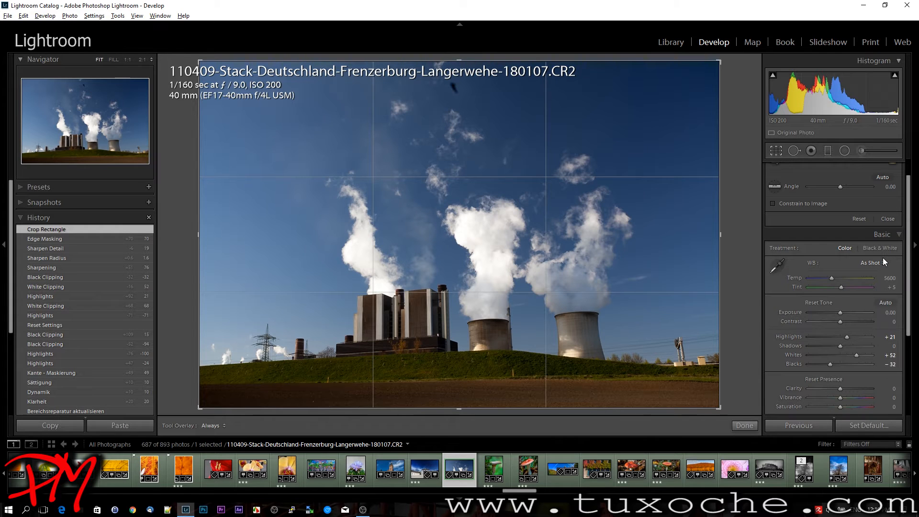
scroll(870, 338, "down", 2)
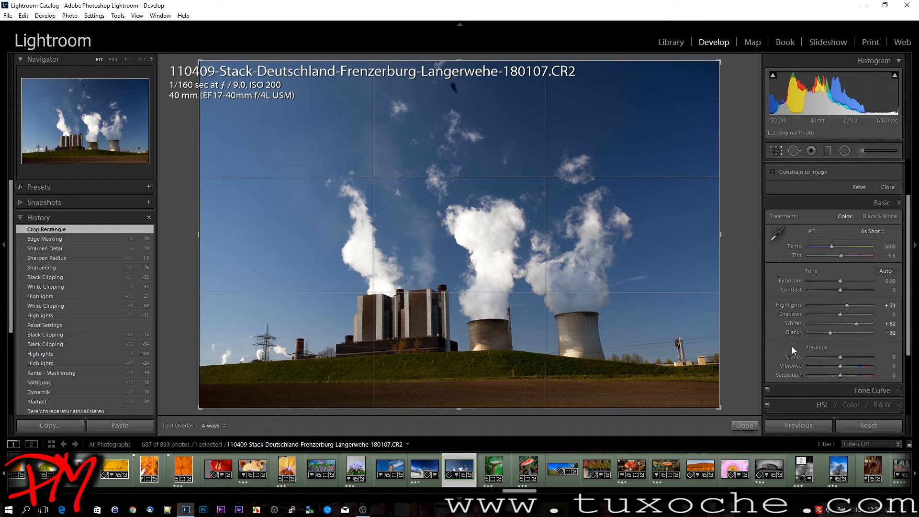
key("alt")
In the manual lens corrections, set the Defringe Purple Hue range to 30/75, checking the preview on the middle steam cloud
scroll(850, 343, "down", 3)
scroll(878, 403, "down", 5)
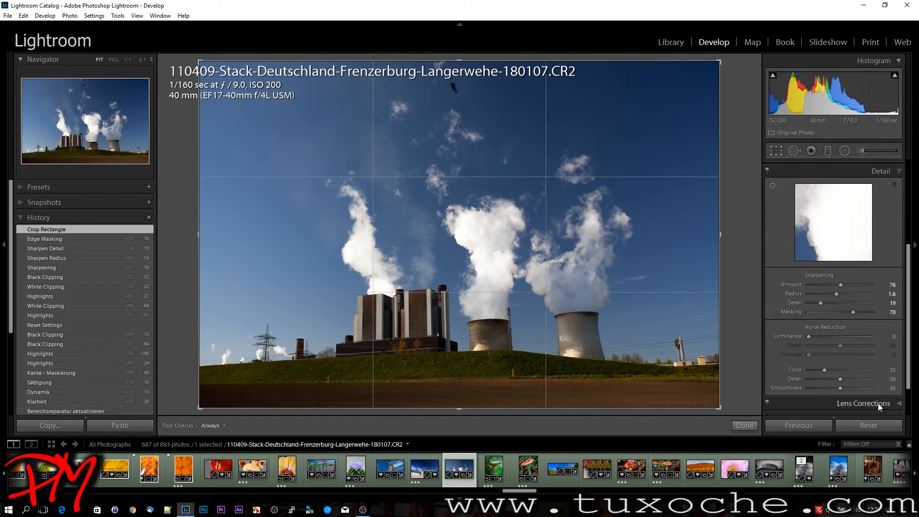
left_click(879, 406)
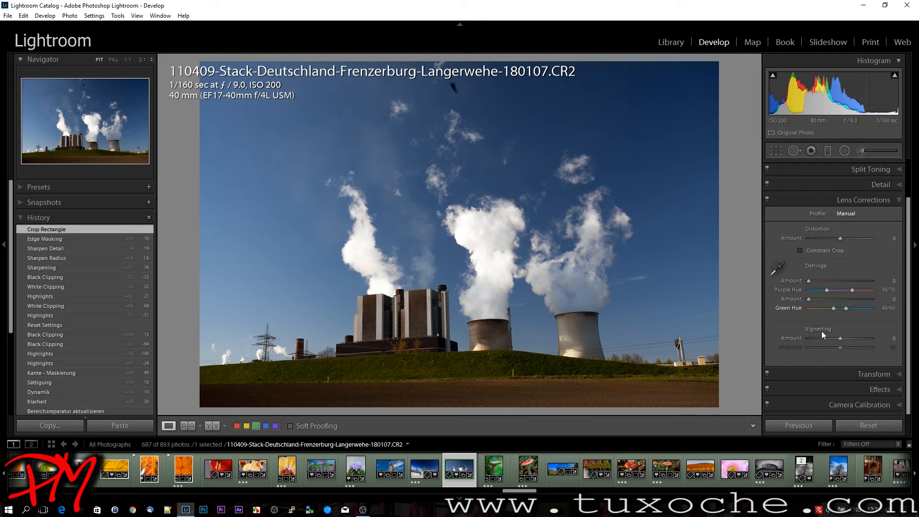
left_click(97, 125)
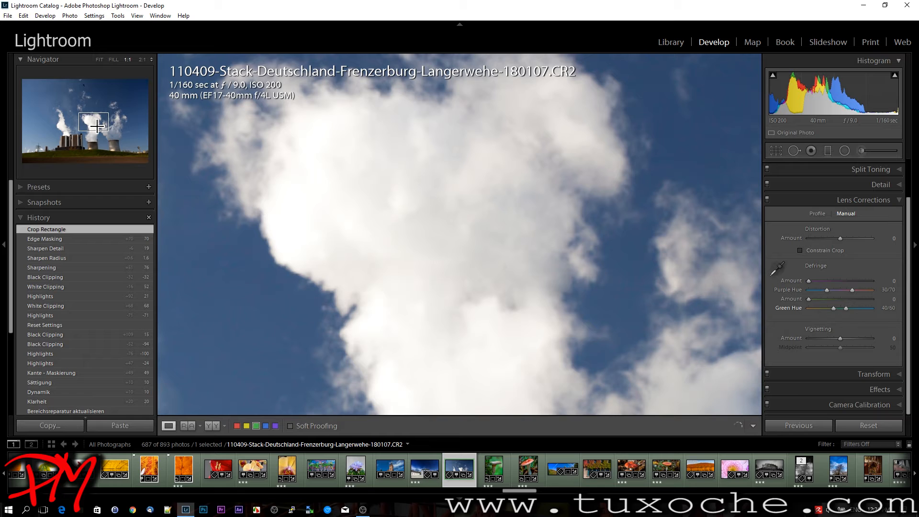
key("alt")
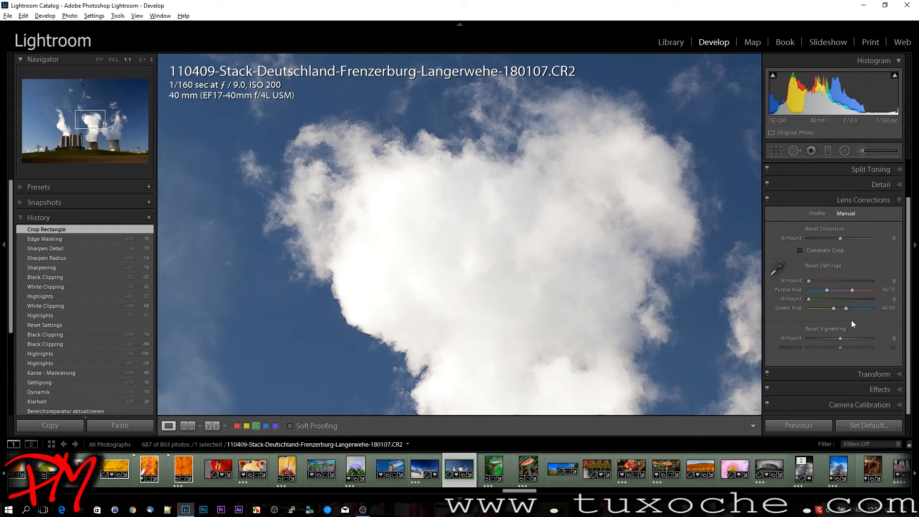
left_click_drag(852, 289, 856, 289)
left_click_drag(827, 289, 818, 289)
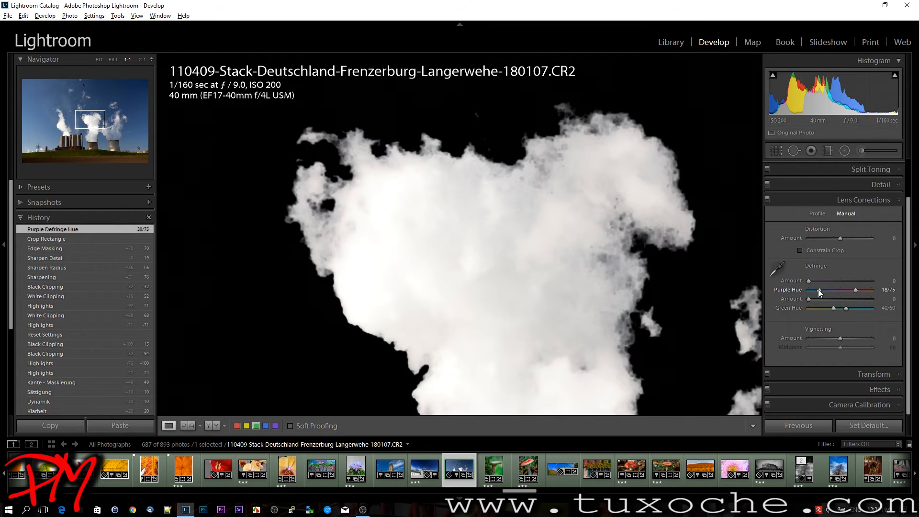
Set the Split Toning highlights Saturation to 8, checking the boosted color preview on the whole photo
scroll(863, 293, "up", 5)
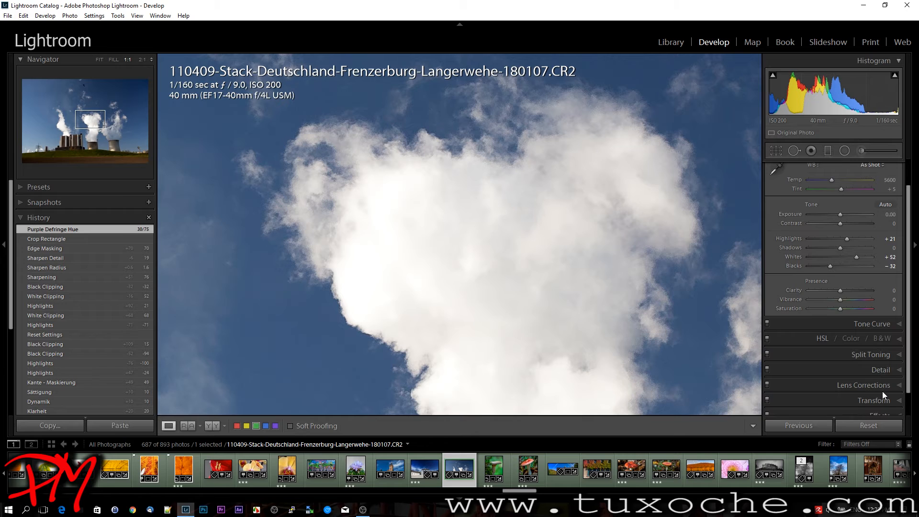
scroll(876, 359, "down", 1)
left_click(872, 330)
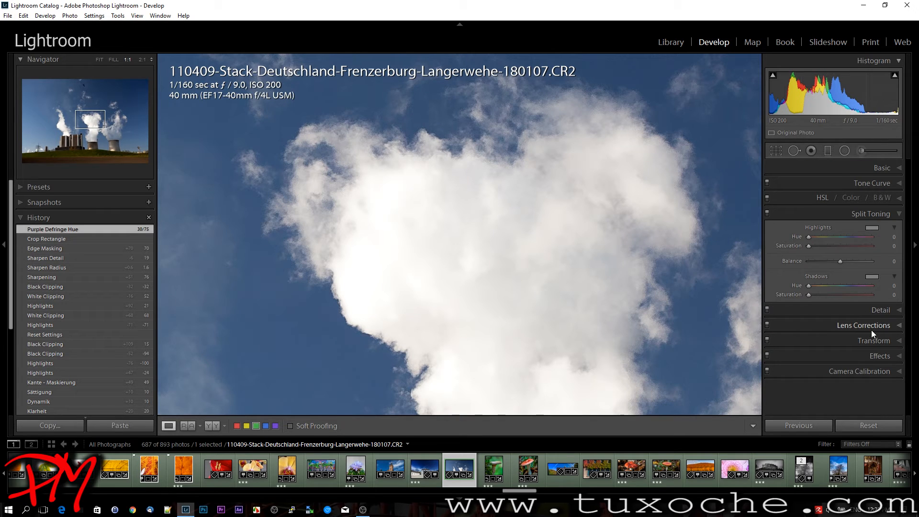
left_click(575, 290)
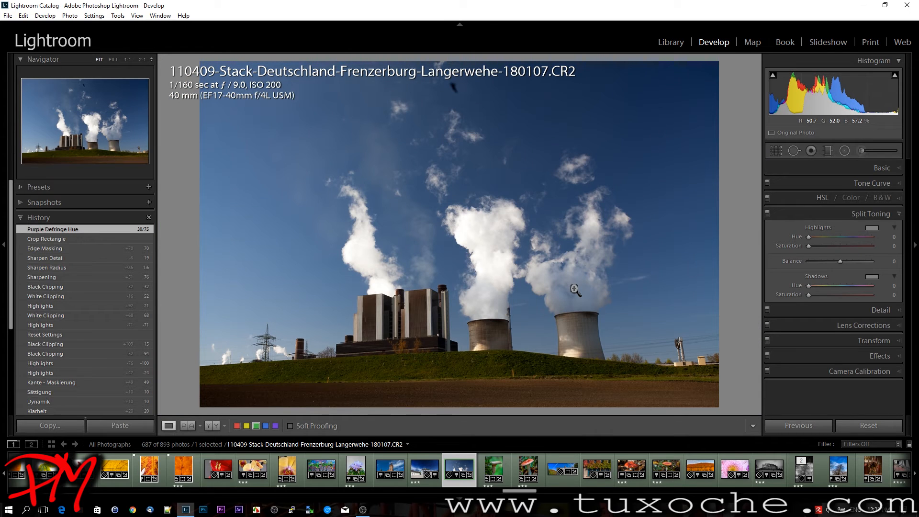
key("alt")
left_click_drag(814, 246, 823, 246)
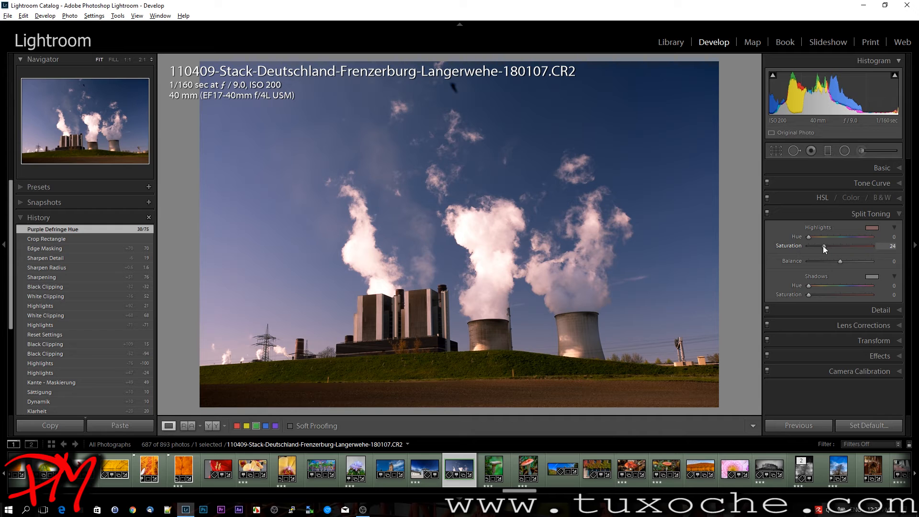
mouse_move(823, 246)
left_mouse_down()
mouse_move(833, 248)
mouse_move(814, 249)
left_mouse_up()
key("alt")
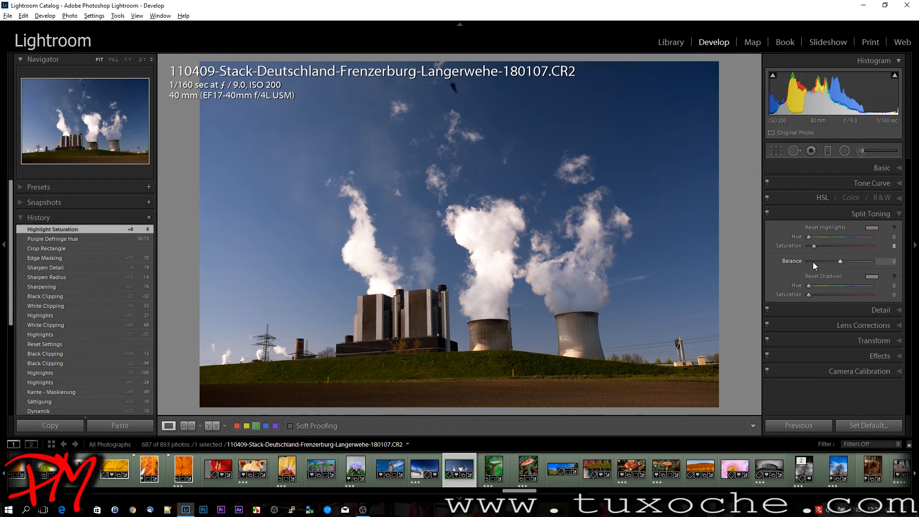
left_click(810, 285, "alt")
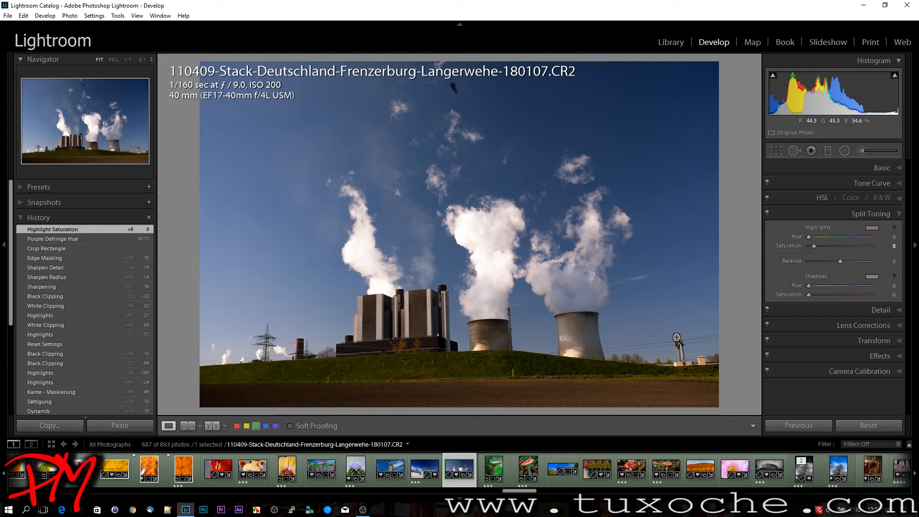
Paint a Burn (Darken) adjustment brush mask over the upper-right part of the sky
left_click(867, 151)
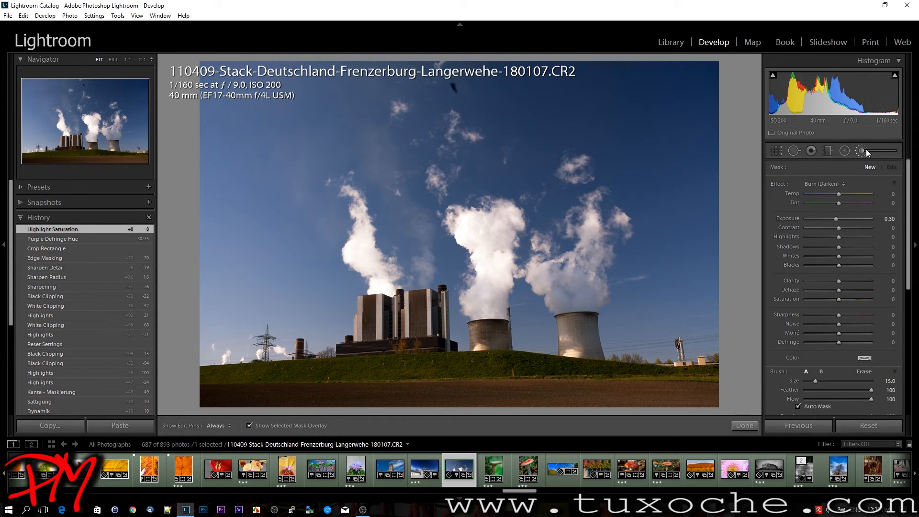
left_click(822, 185)
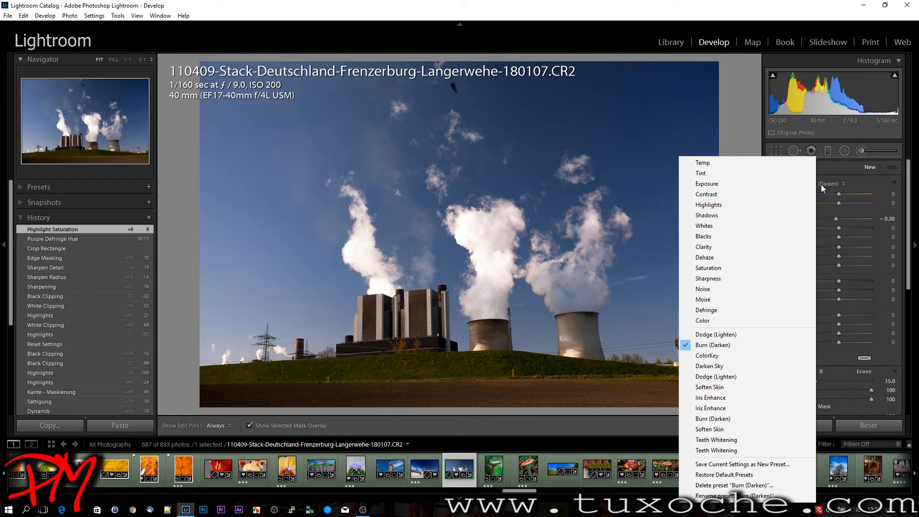
left_click(818, 10)
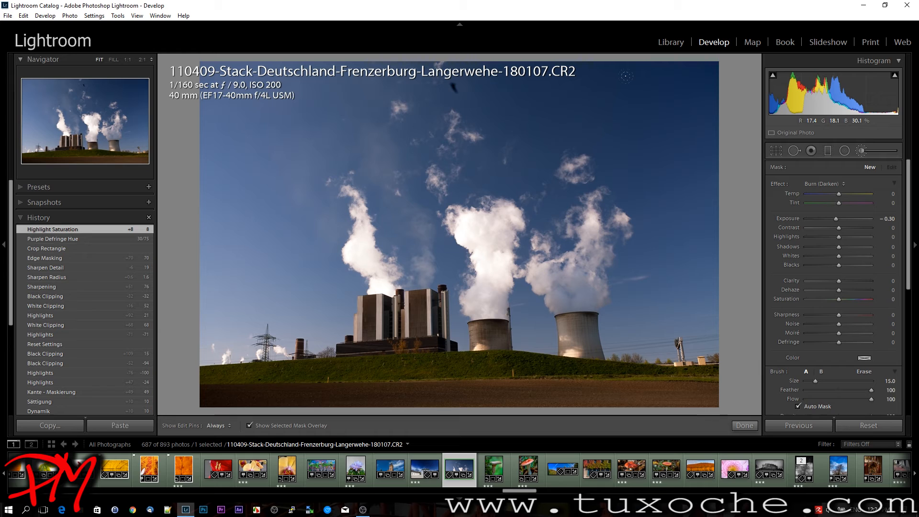
mouse_move(639, 97)
left_mouse_down()
mouse_move(658, 93)
mouse_move(694, 191)
left_mouse_up()
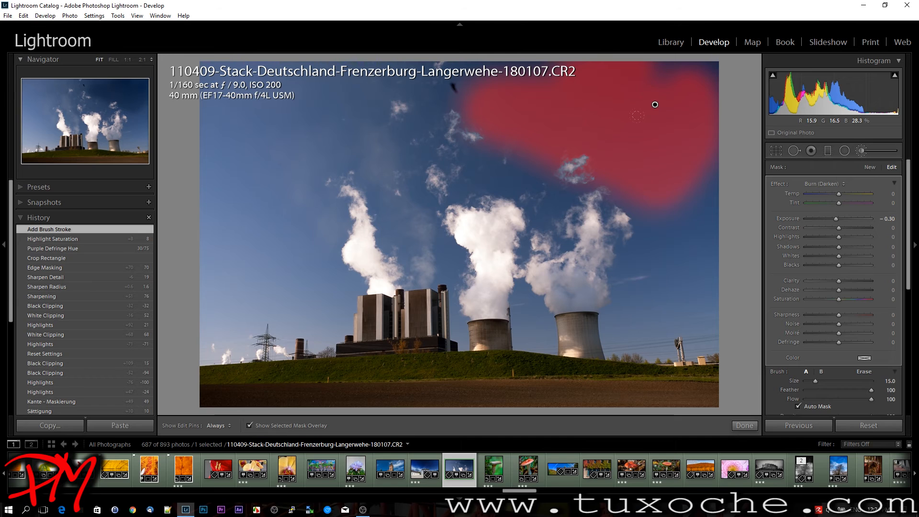
Erase a V-shaped area from the lower edge of the brush mask in the sky above the right cooling tower
key("alt")
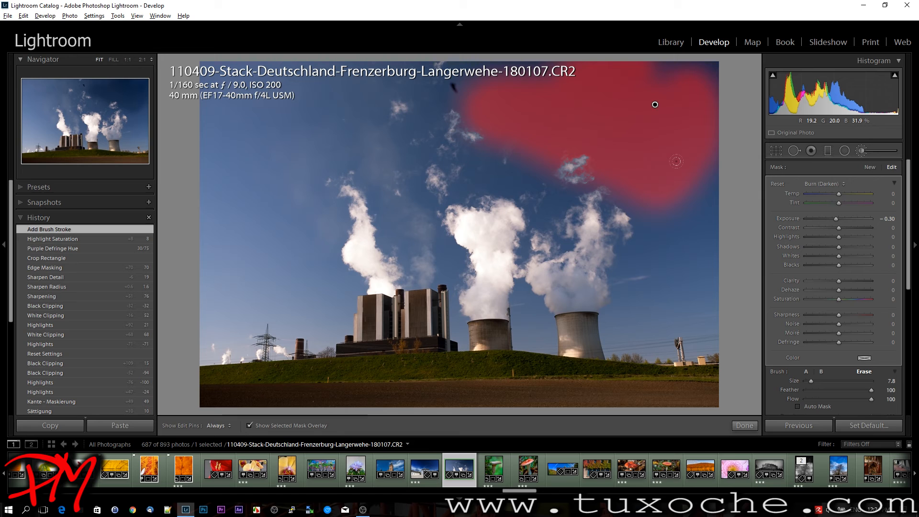
key("h")
mouse_move(696, 149)
left_mouse_down()
mouse_move(685, 196)
mouse_move(610, 165)
left_mouse_up()
left_click_drag(652, 192, 653, 212)
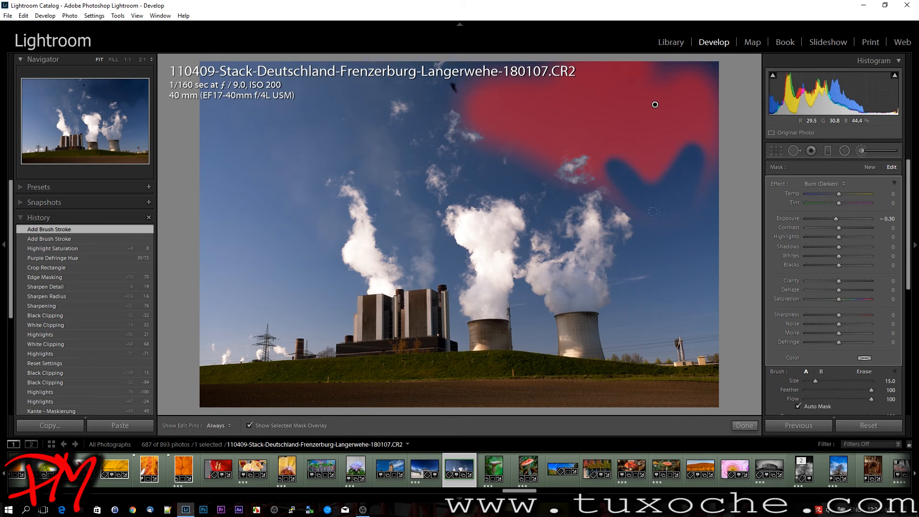